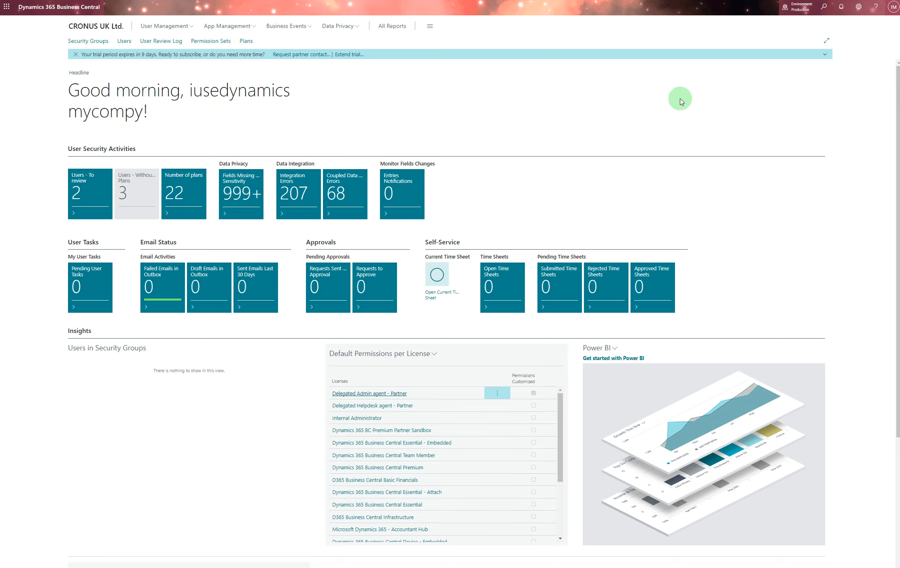
Step: Open Assisted Setup and try to rerun the guide that sets up a connection to Dataverse
click(858, 7)
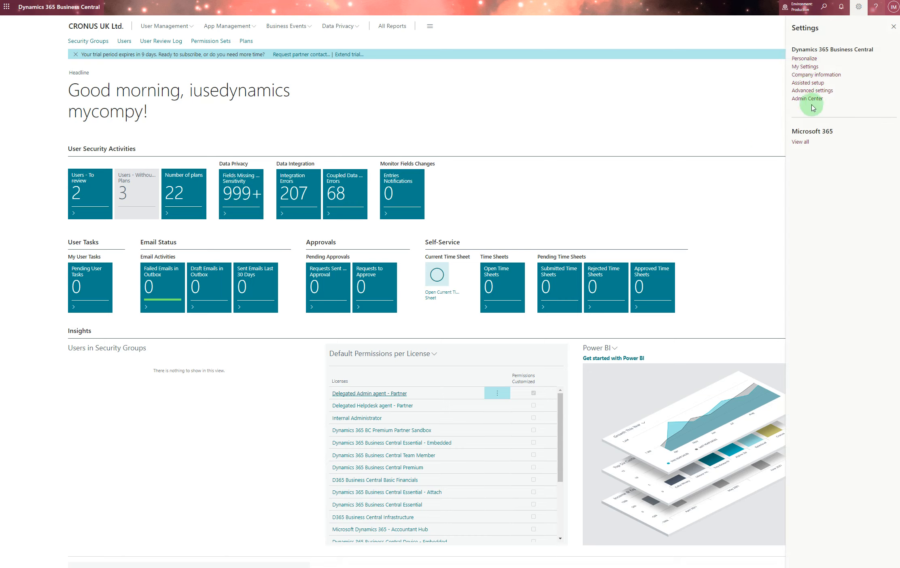
click(819, 84)
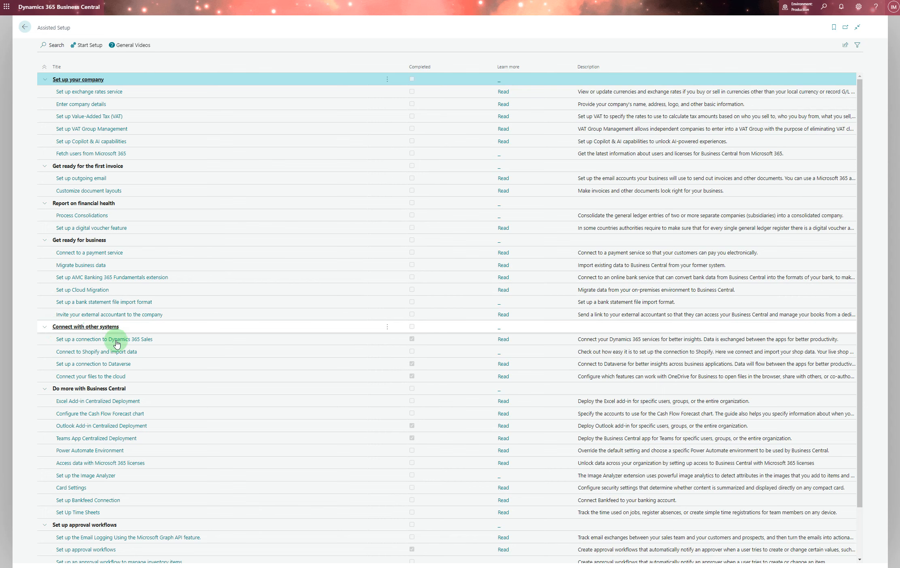
click(106, 366)
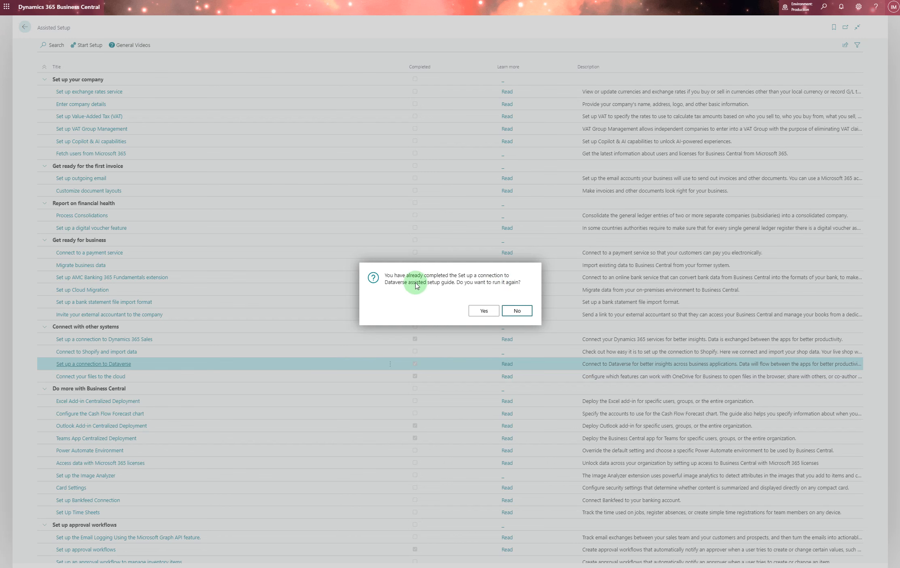
click(484, 310)
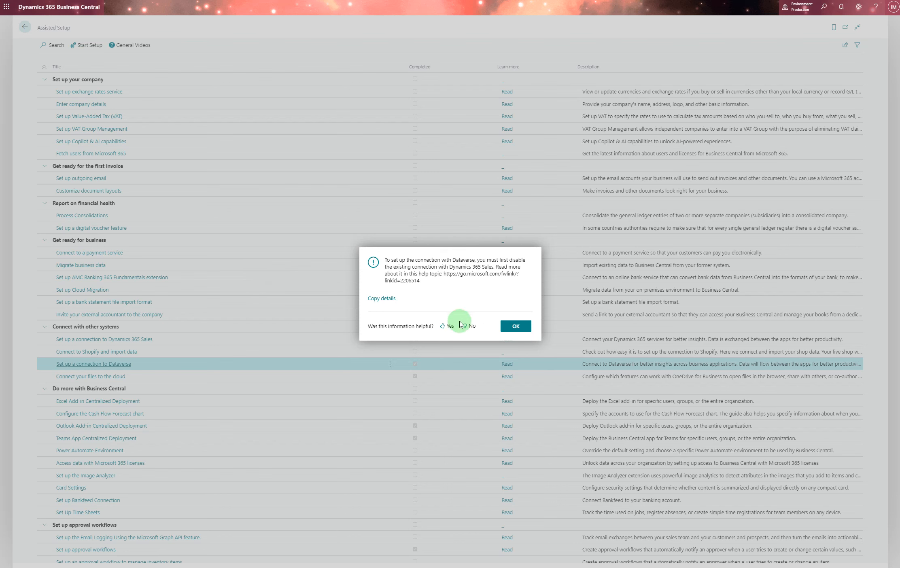
click(512, 326)
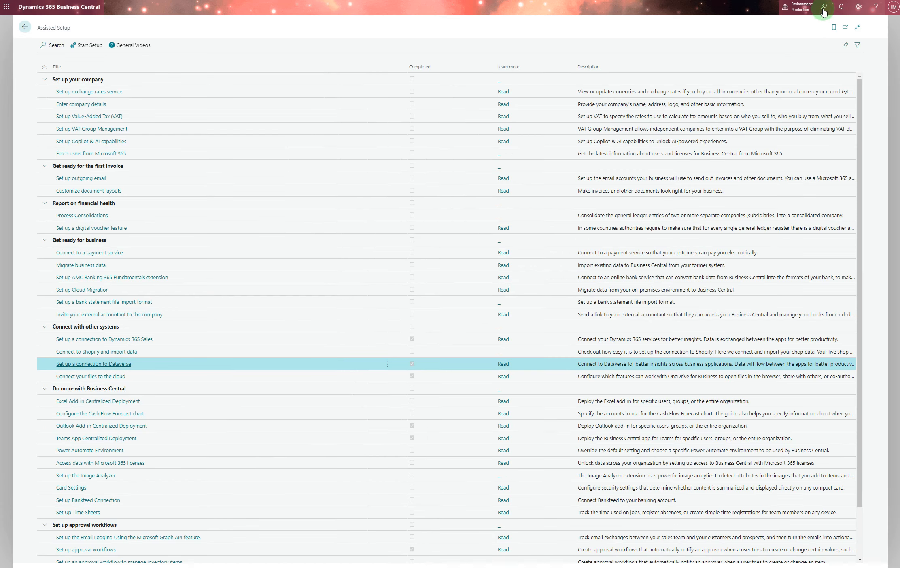
Step: Disable the existing Dynamics 365 Sales connection on the Microsoft Dynamics 365 Connection Setup page and return to Assisted Setup
key(alt+q)
text(Microsoft Dynamics 365 Connection Setup)
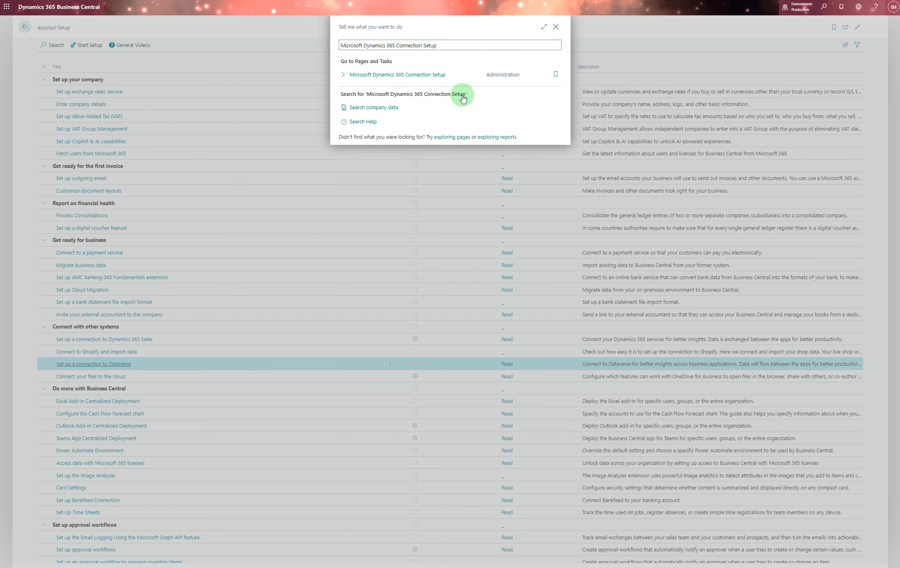
key(Return)
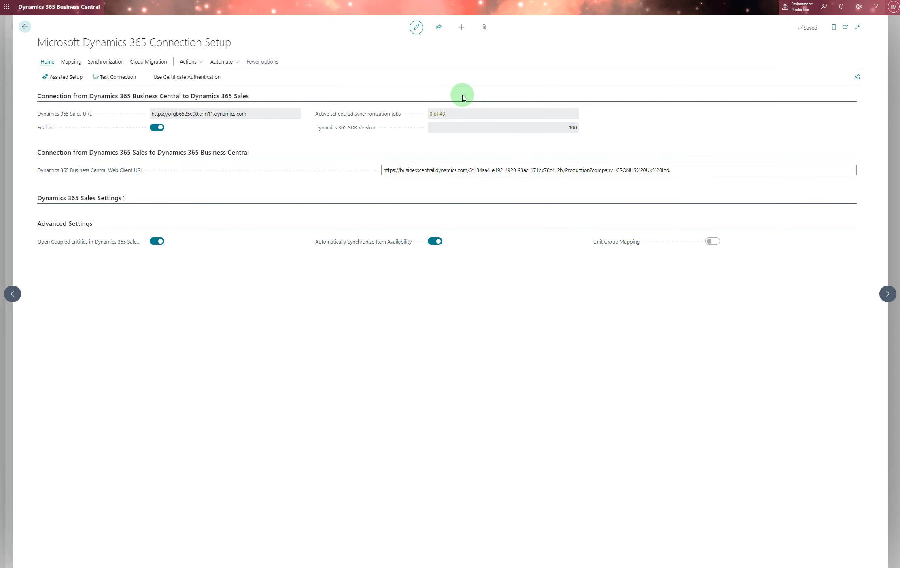
click(156, 129)
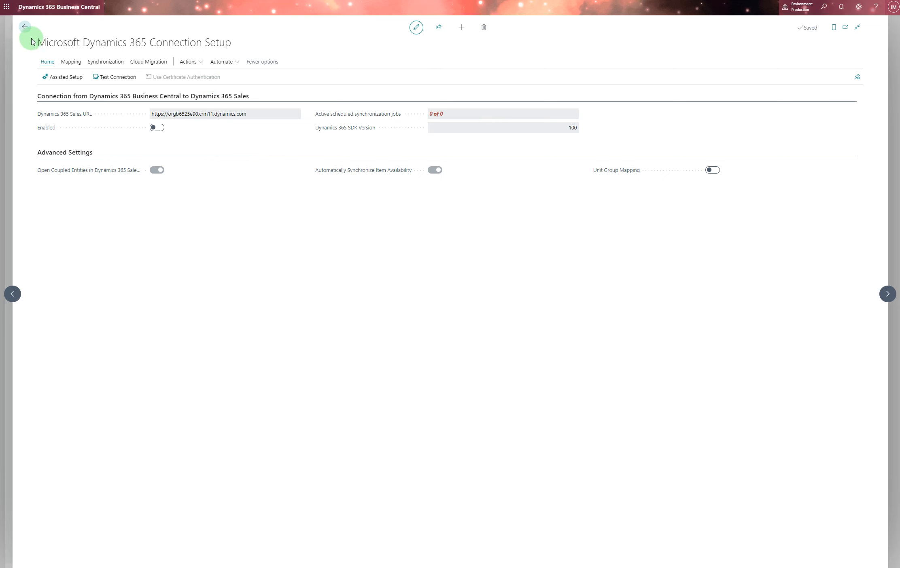
click(24, 27)
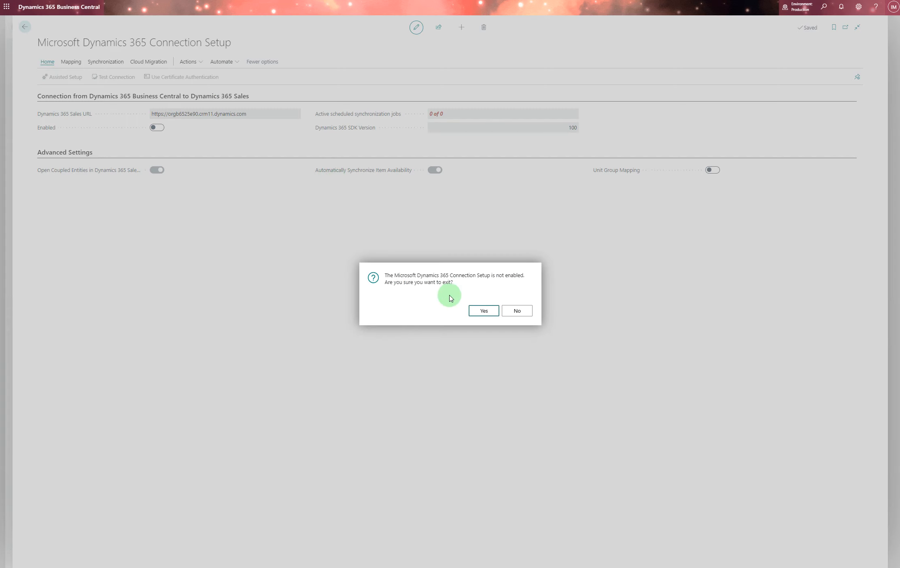
click(483, 311)
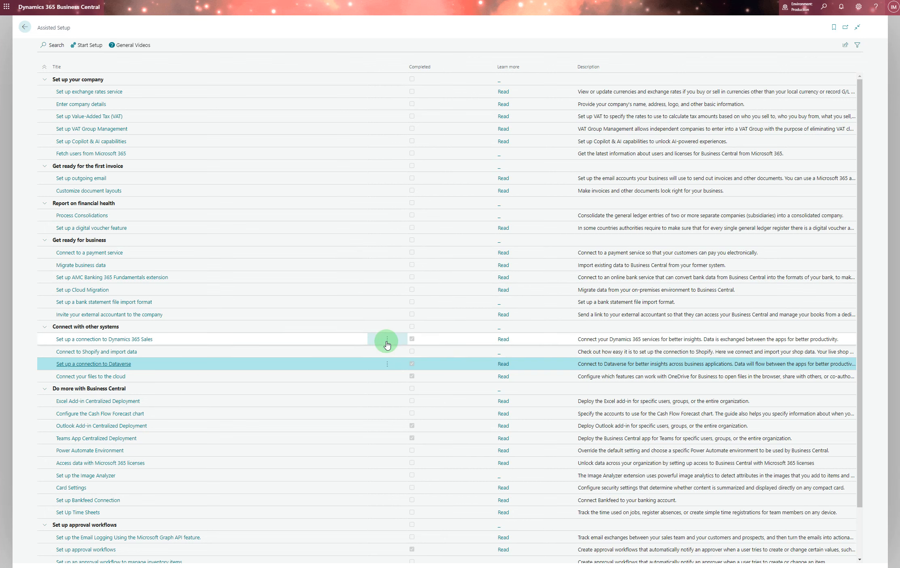
Step: Rerun the Dataverse connection guide with data synchronization and virtual tables and events enabled, and accept the terms and conditions
click(97, 366)
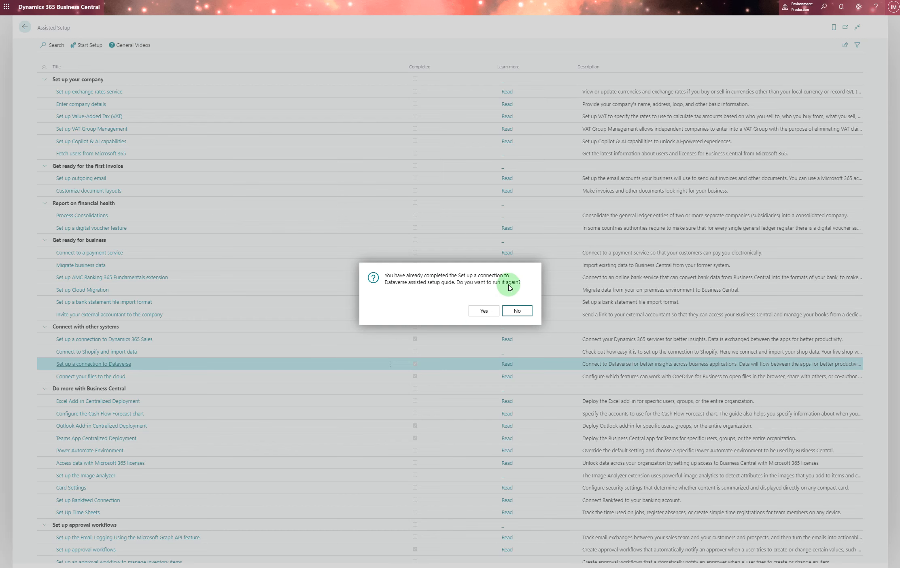
click(481, 310)
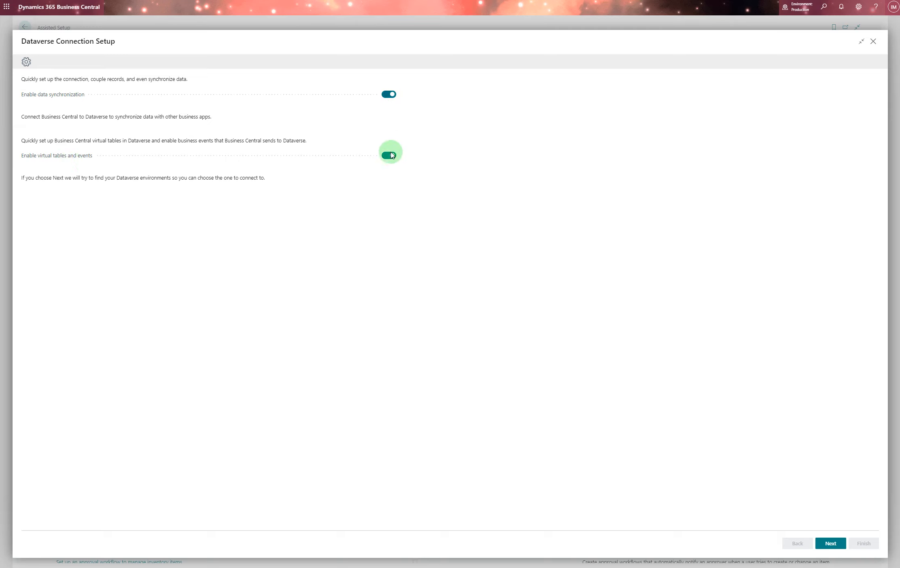
click(825, 546)
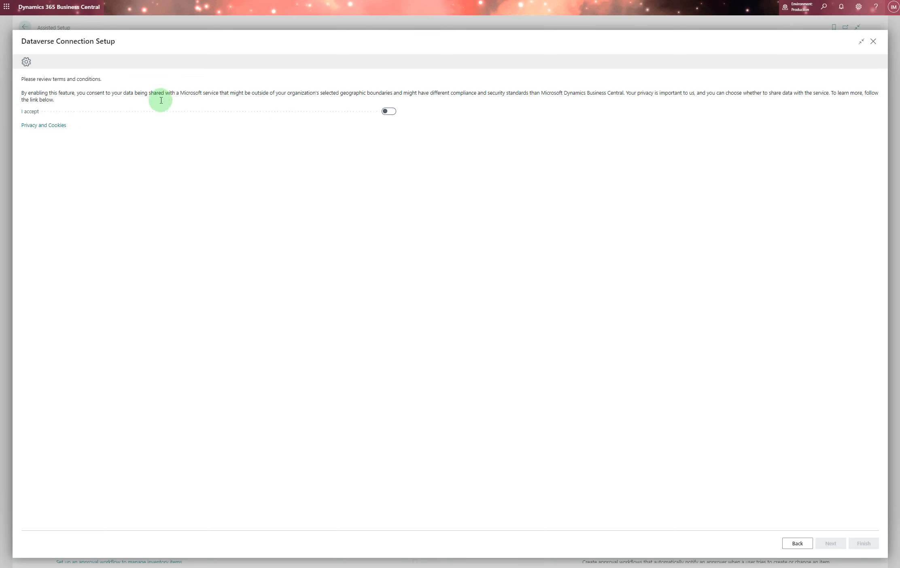
click(389, 111)
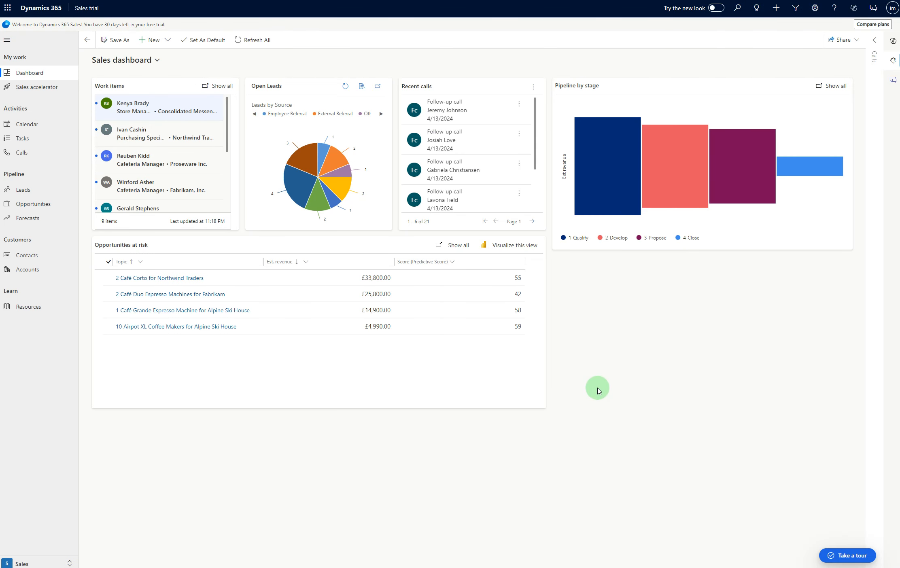
Step: Select the Sales Trial Dataverse environment for the connection and sign in with the administrator account
click(893, 9)
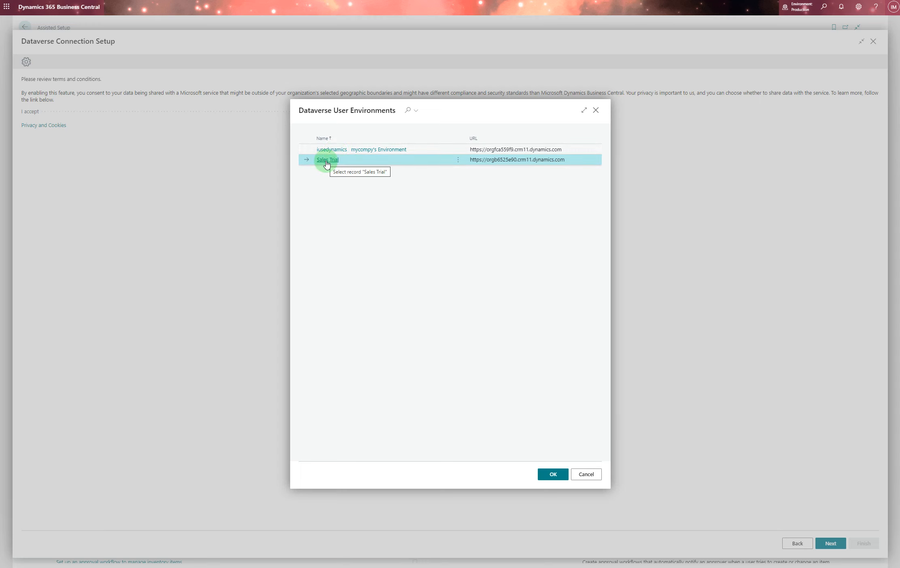
click(553, 474)
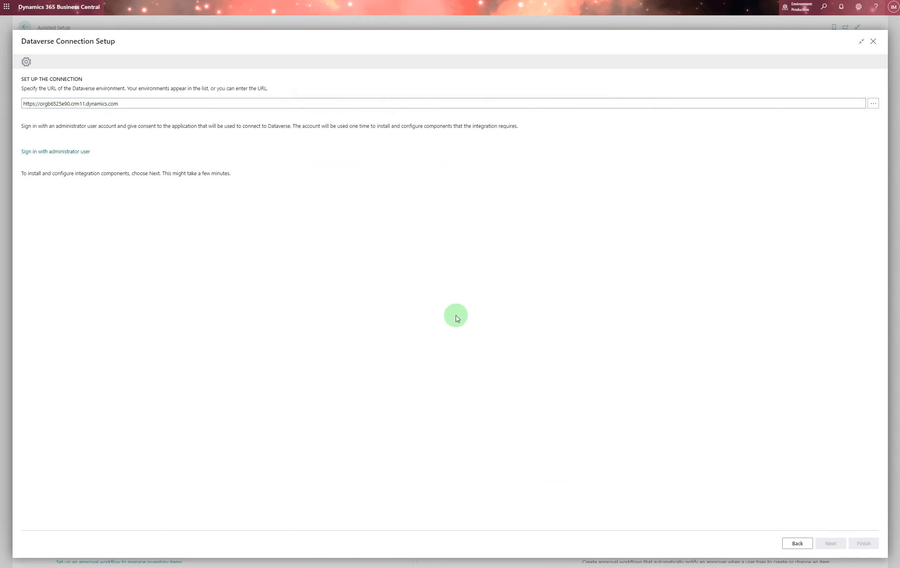
click(59, 153)
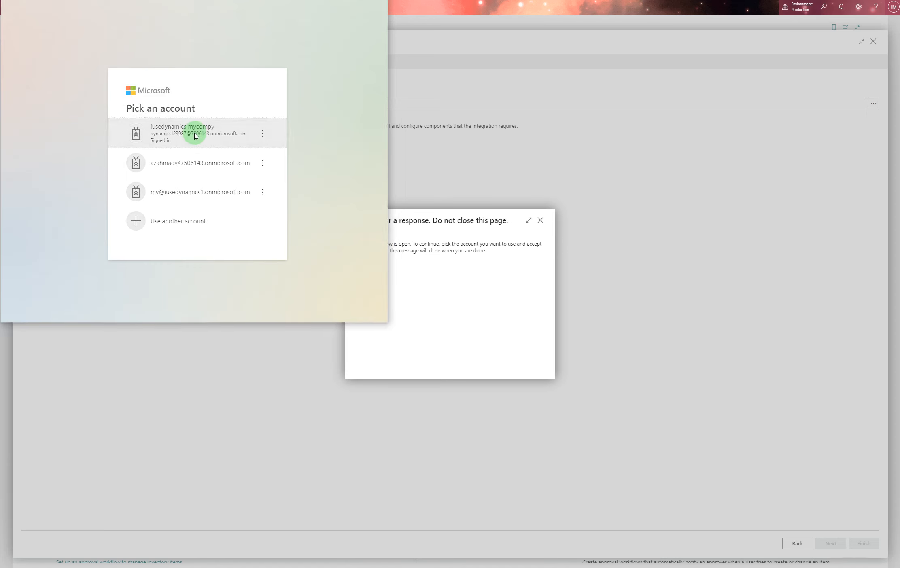
click(194, 136)
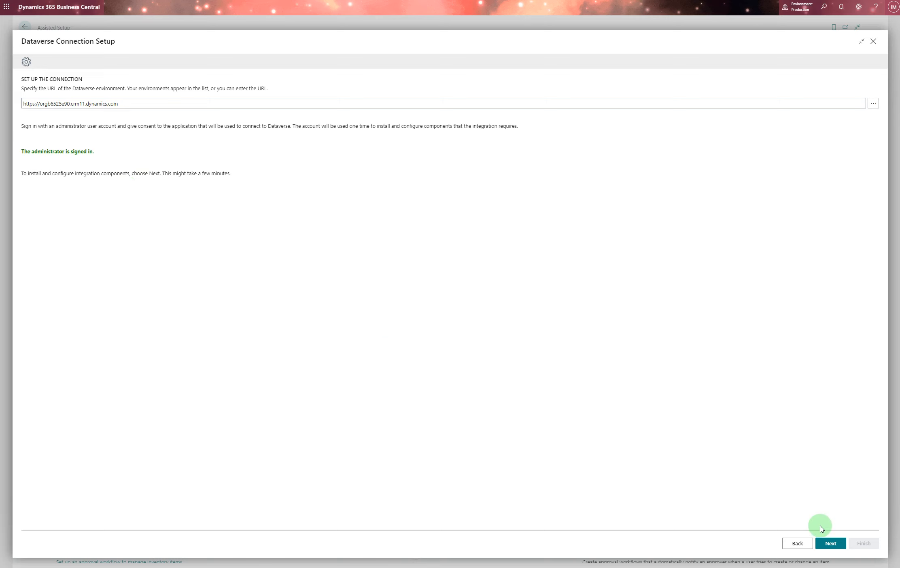
click(830, 543)
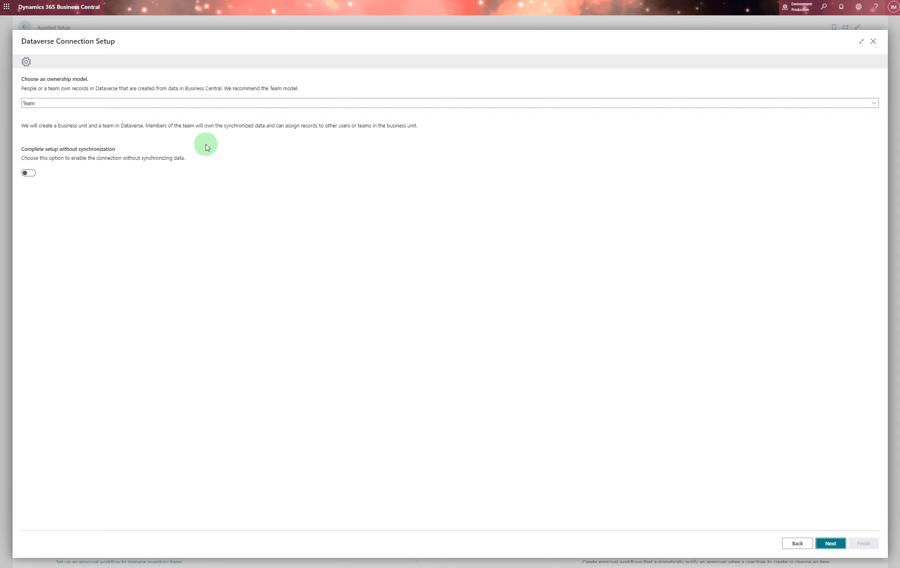
Step: Keep Team as the record ownership model and continue the Dataverse connection setup with synchronization
click(872, 106)
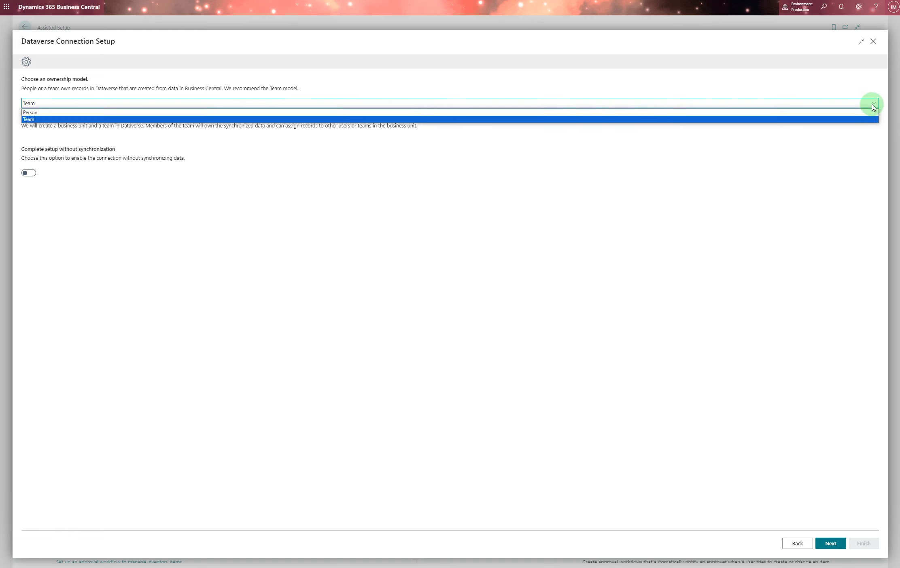
click(872, 106)
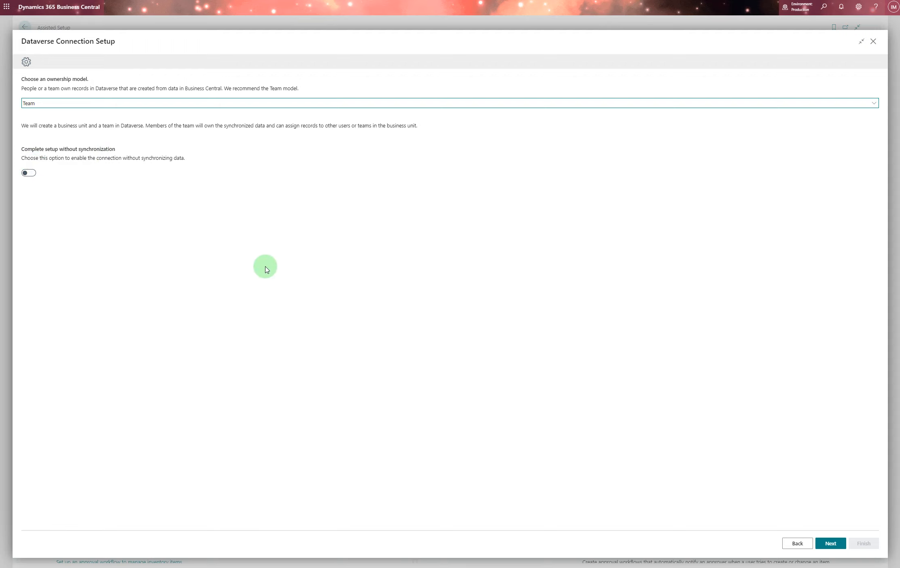
click(829, 543)
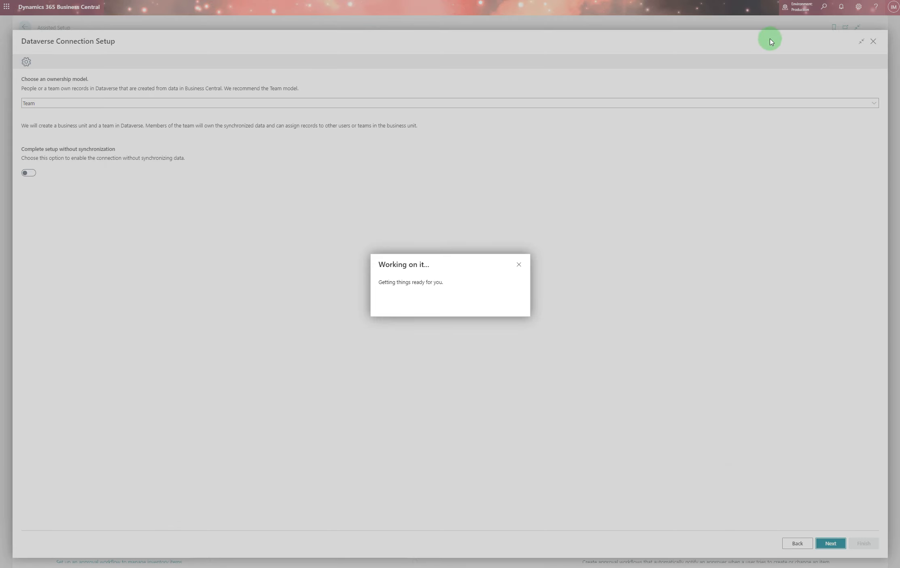
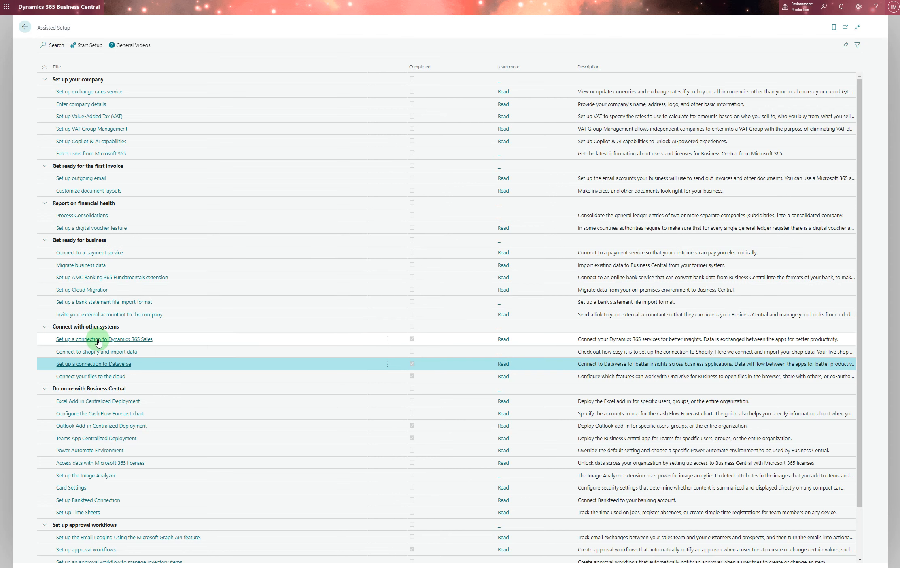
Step: Rerun the guide that sets up a connection to Dynamics 365 Sales and finish it to enable the connection
click(98, 340)
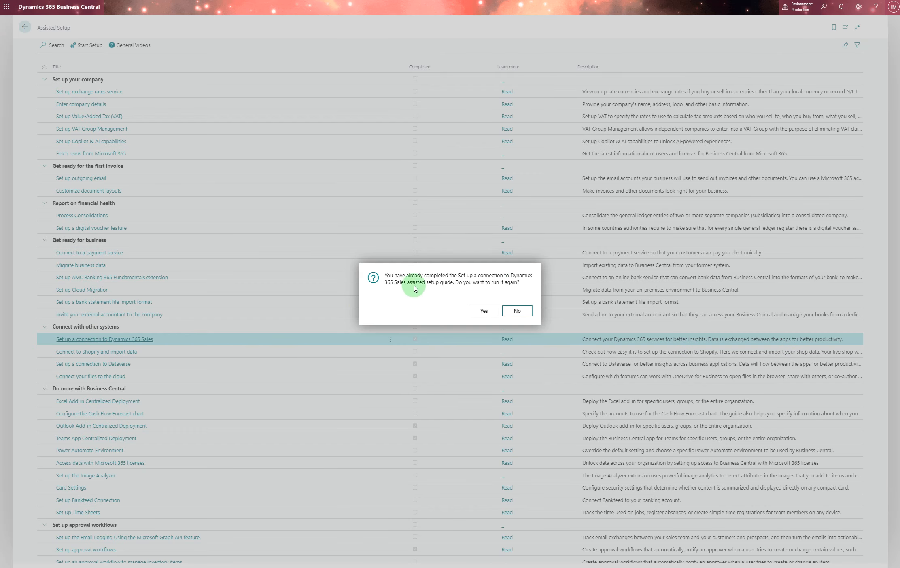
click(483, 311)
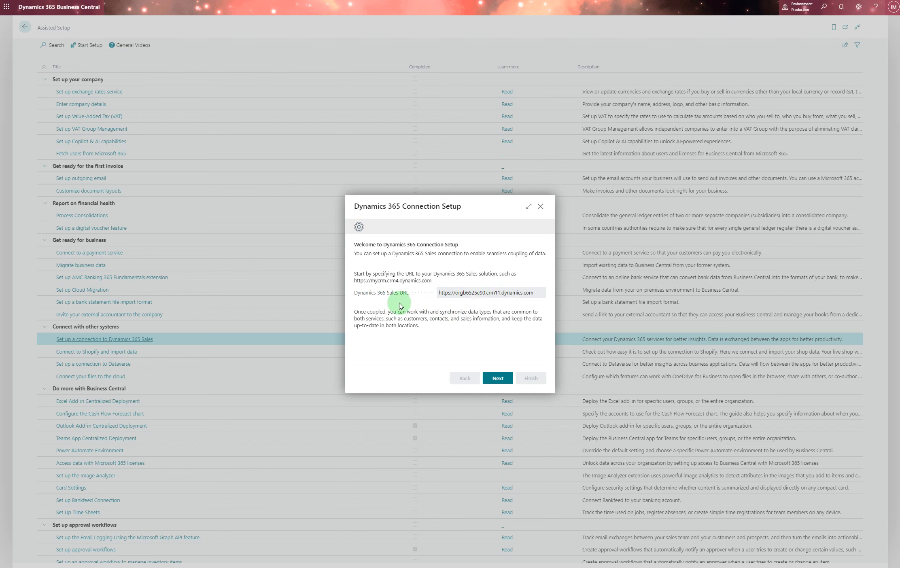
mouse_move(395, 300)
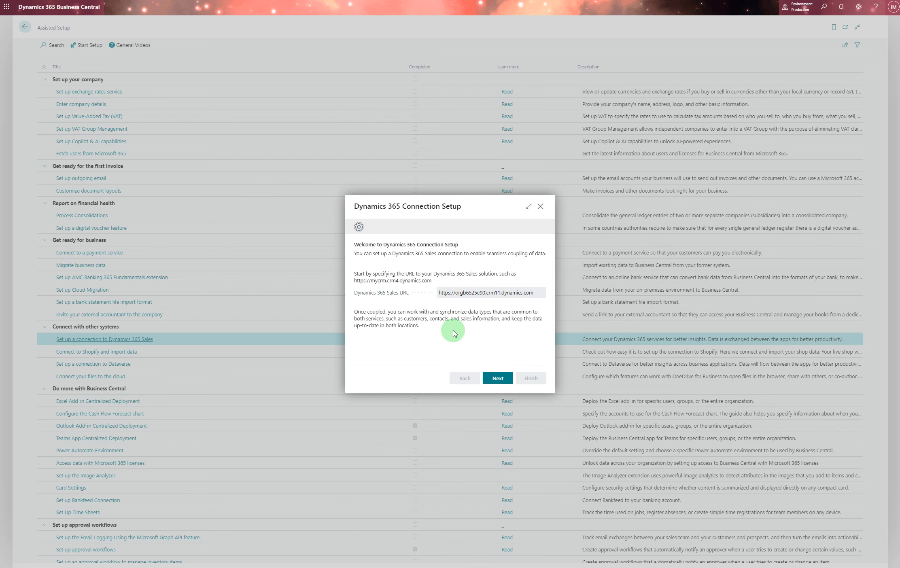
click(497, 377)
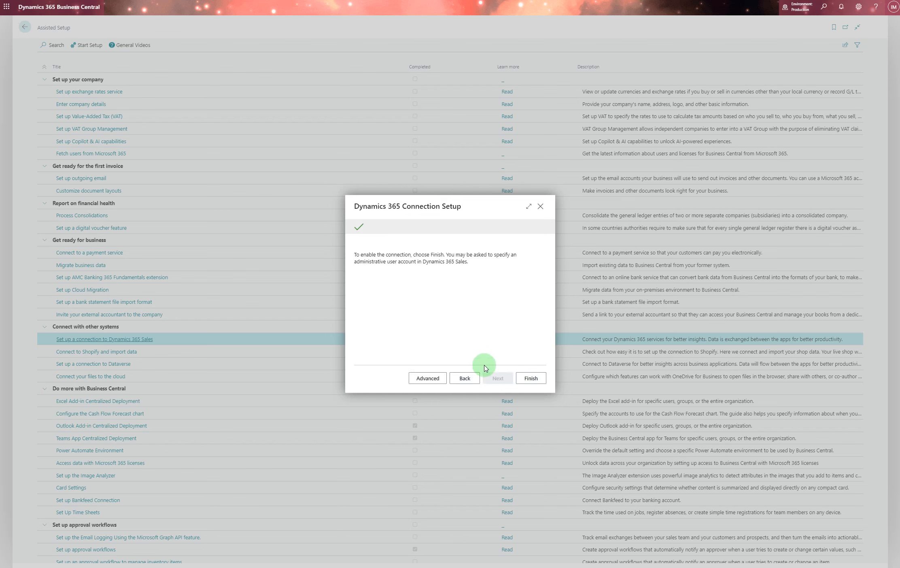
click(531, 378)
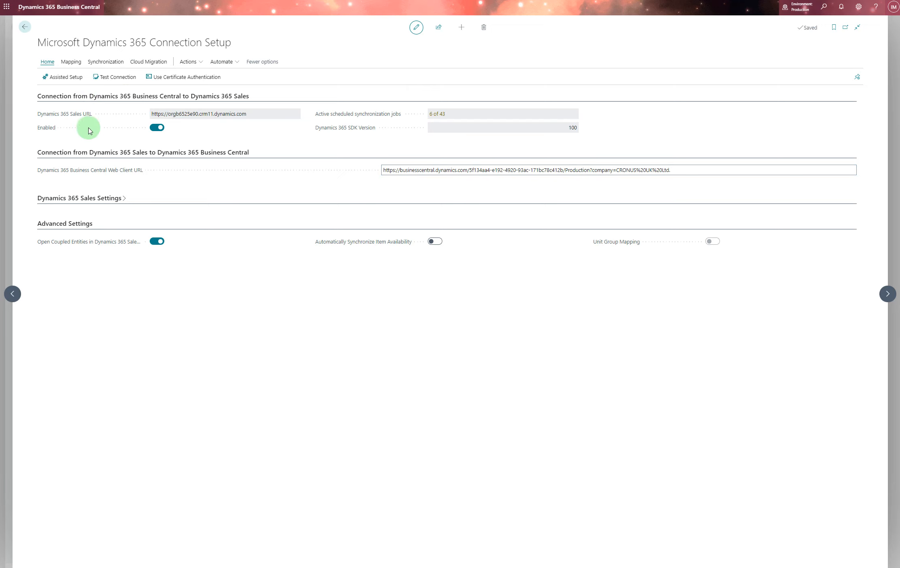
Step: Test the Dynamics 365 Sales connection and return to the home page
click(110, 78)
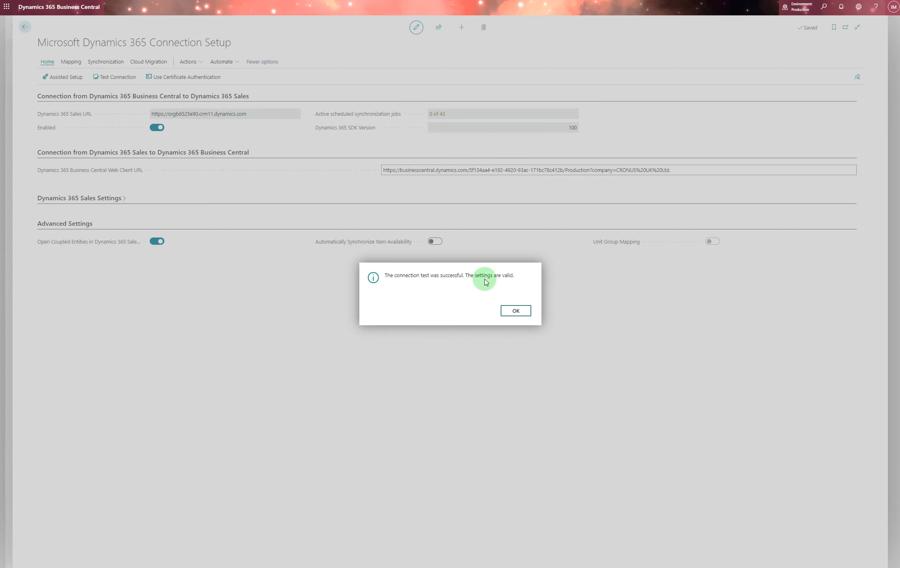
click(513, 312)
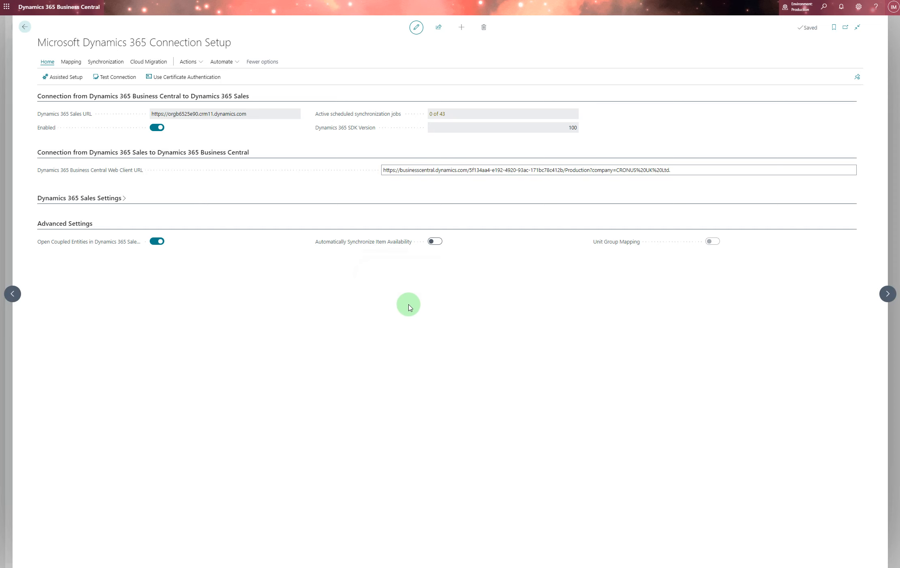
click(26, 29)
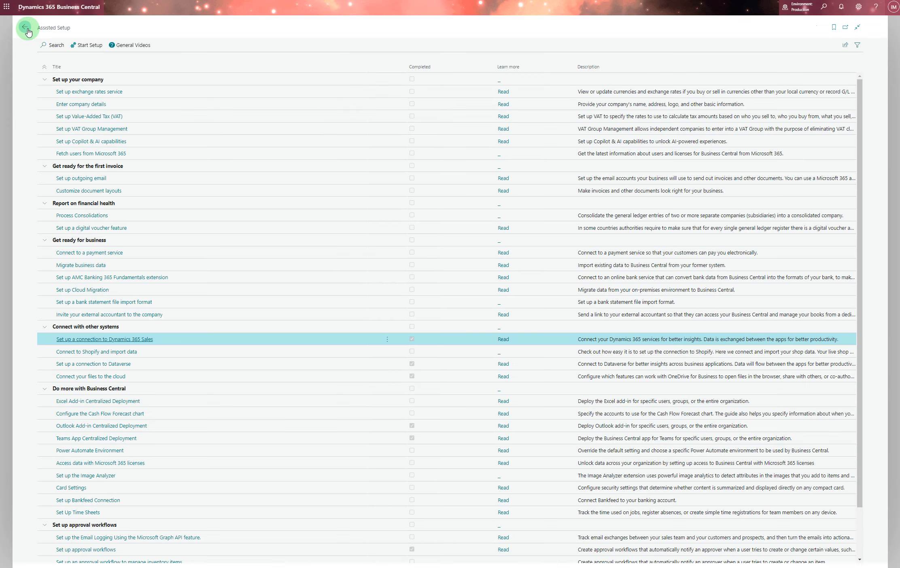
click(26, 29)
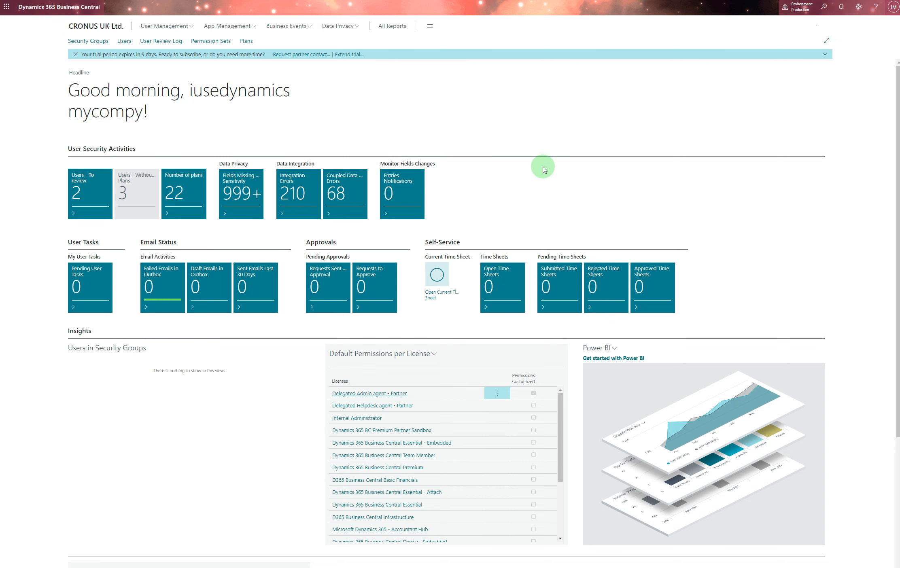
Step: Search for "sales" pages and review the full list of matching pages and tasks, including the Microsoft Dynamics 365 Sales lists
click(823, 7)
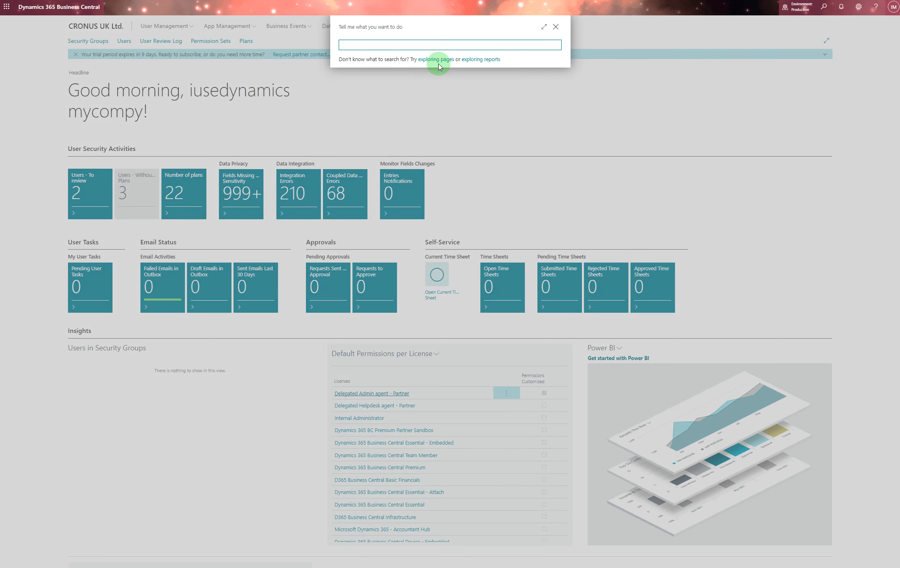
text(sales)
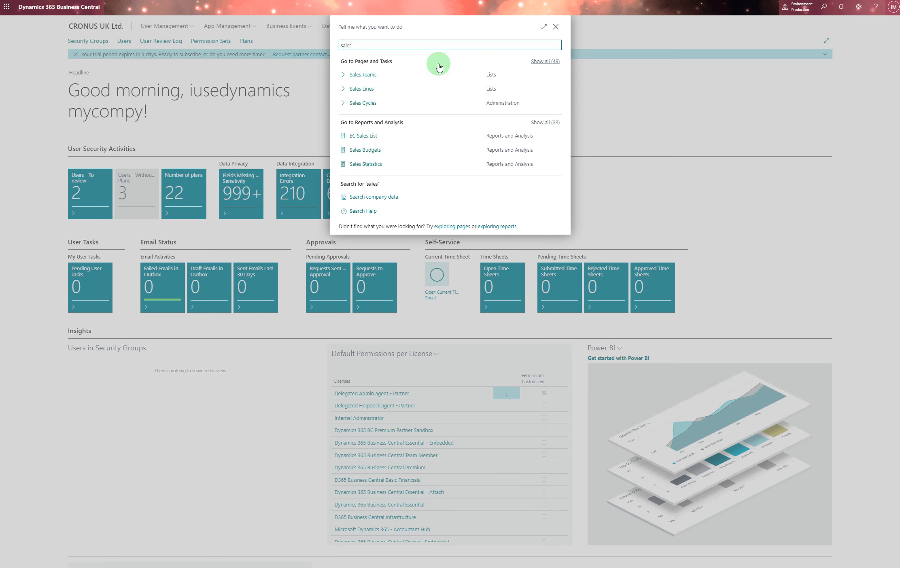
click(545, 61)
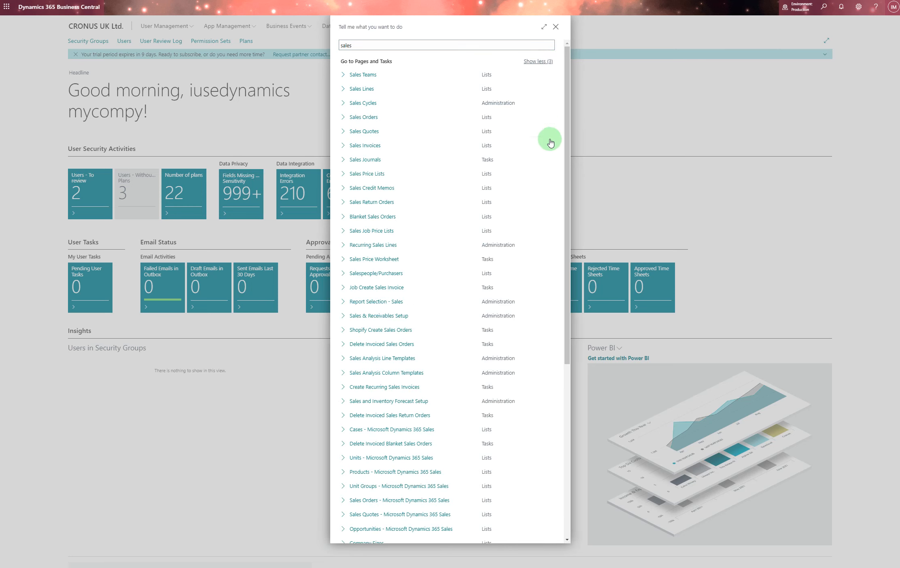
drag(566, 226, 566, 304)
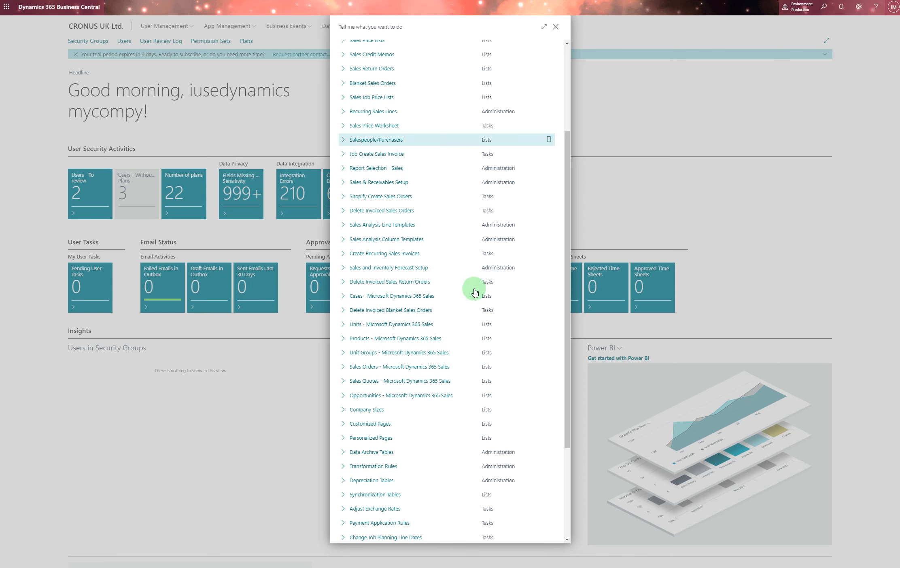
drag(566, 233, 572, 66)
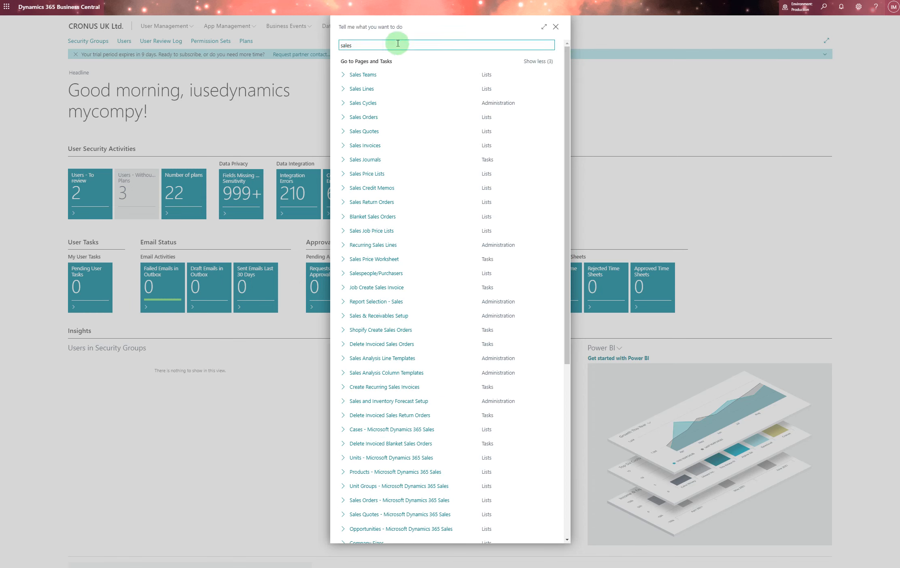
Step: Search for "microsoft dy", view the Sales Quotes - Microsoft Dynamics 365 Sales list, and return to the home page
drag(395, 44, 317, 47)
text(microsoft)
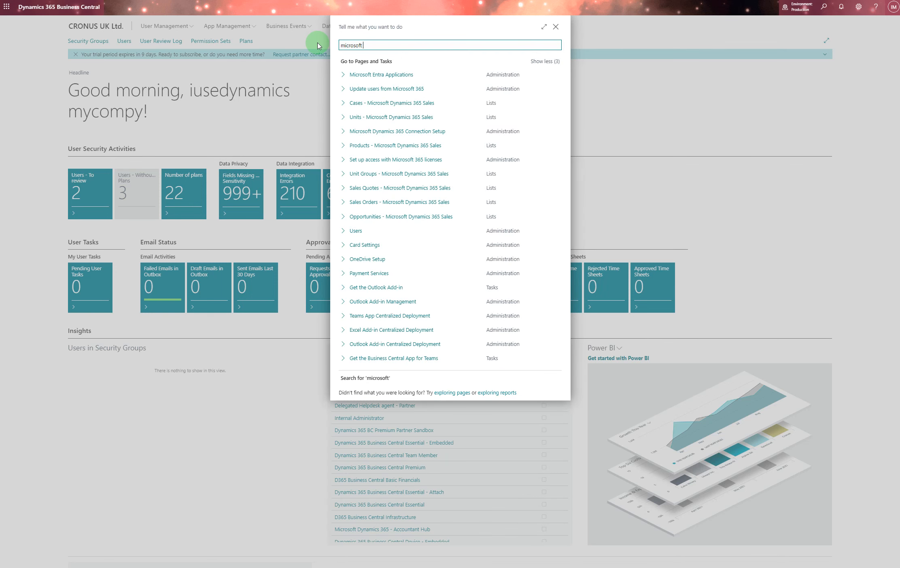
text(dy)
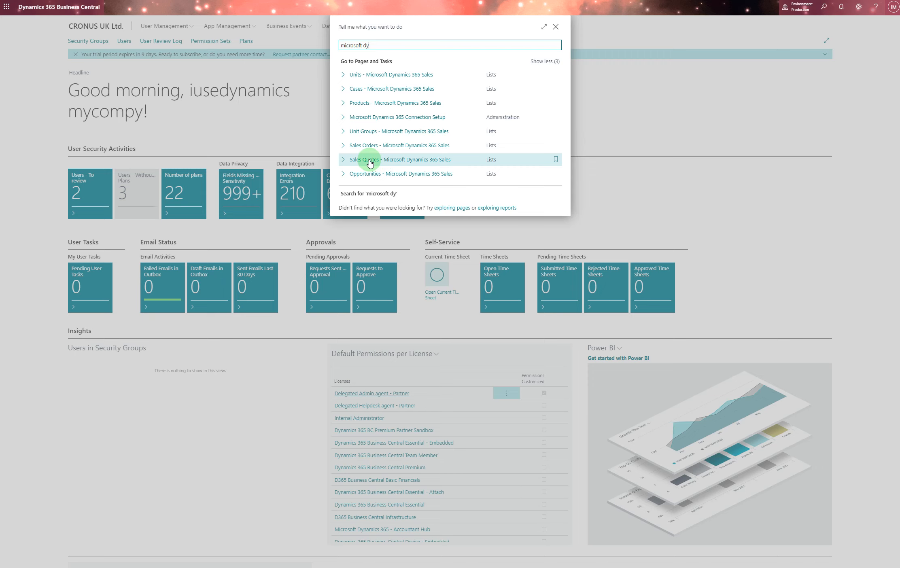
click(430, 162)
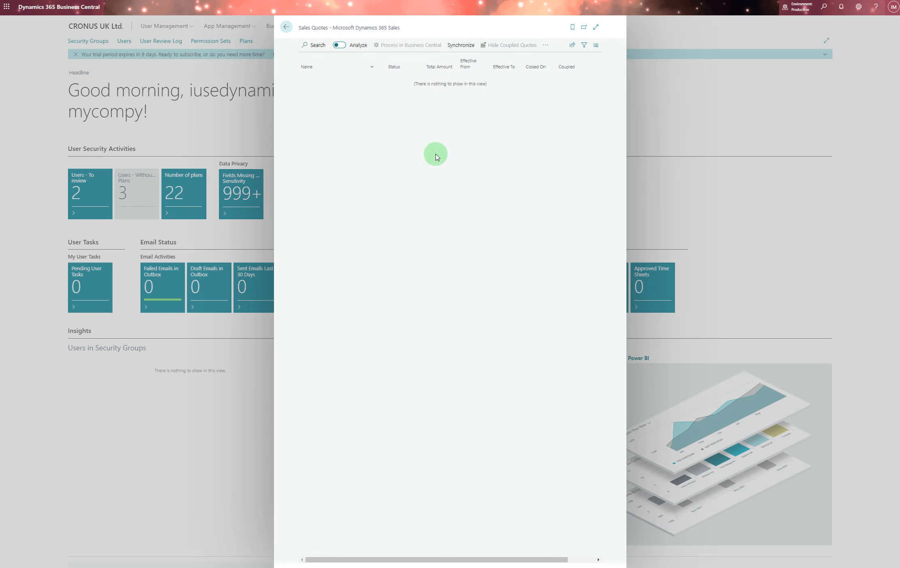
click(285, 29)
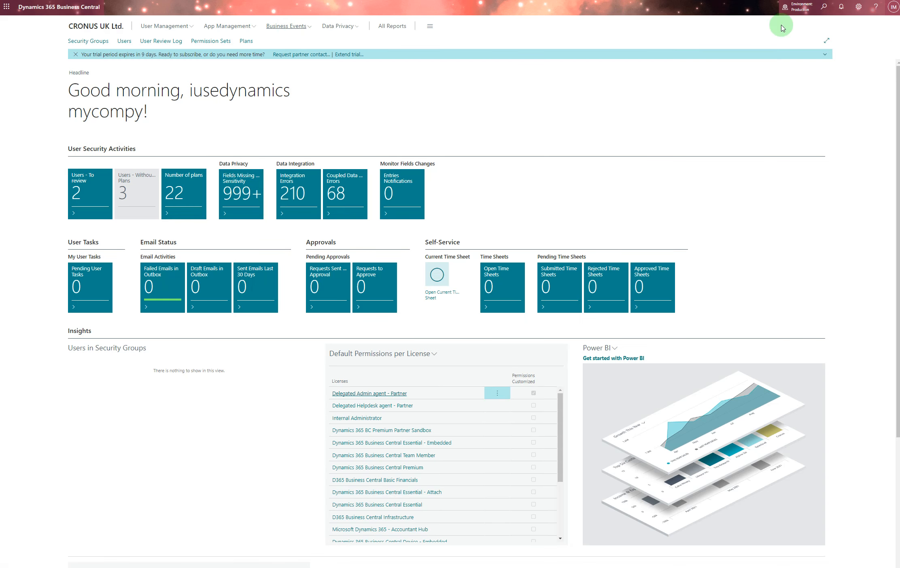
Step: Search for "microsoft dyn", review the Opportunities - Microsoft Dynamics 365 Sales list in expanded view, and return to the home page
click(823, 6)
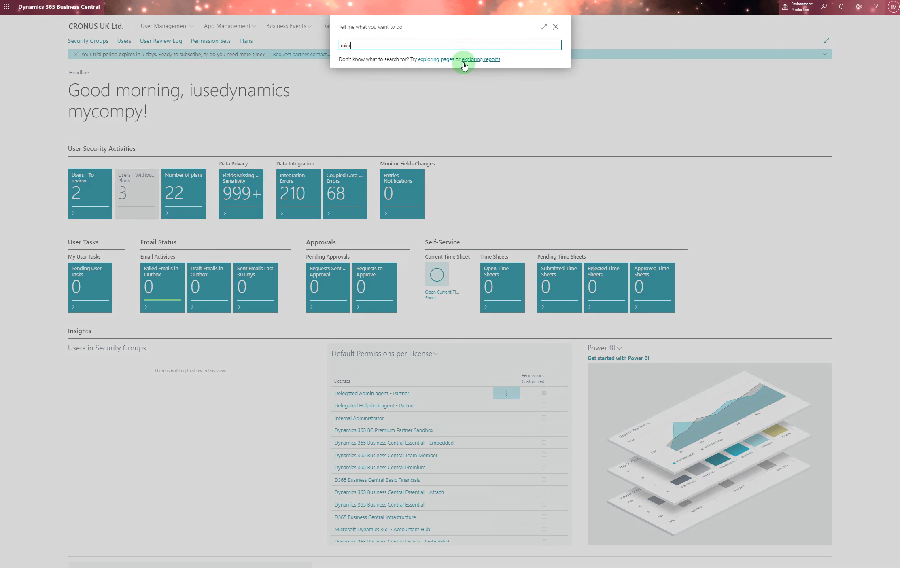
text(microsoft dy)
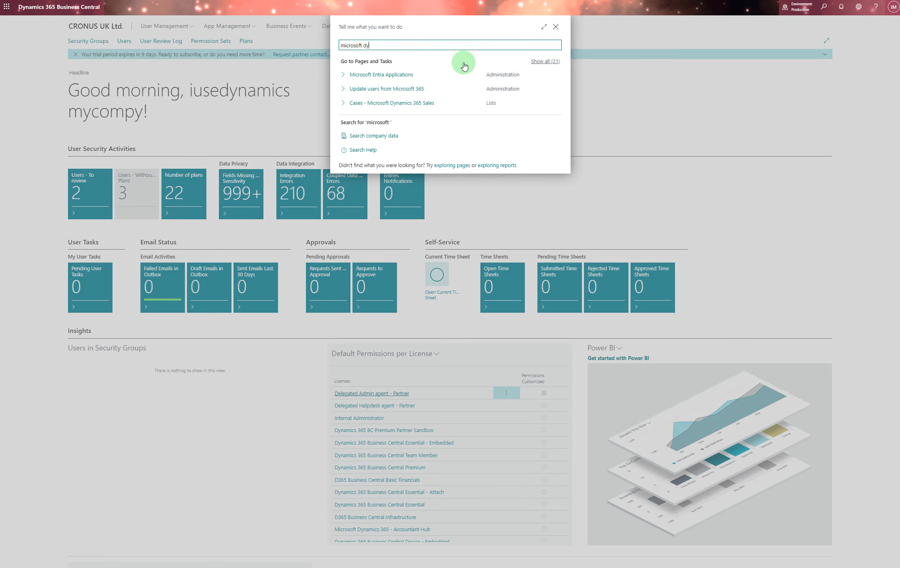
key(BackSpace)
key(BackSpace)
key(BackSpace)
key(BackSpace)
key(BackSpace)
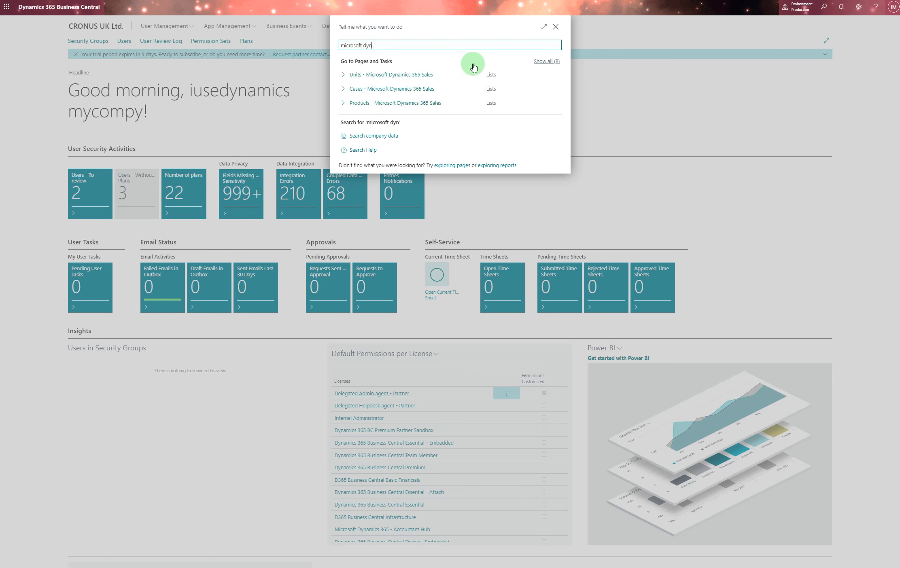
click(545, 61)
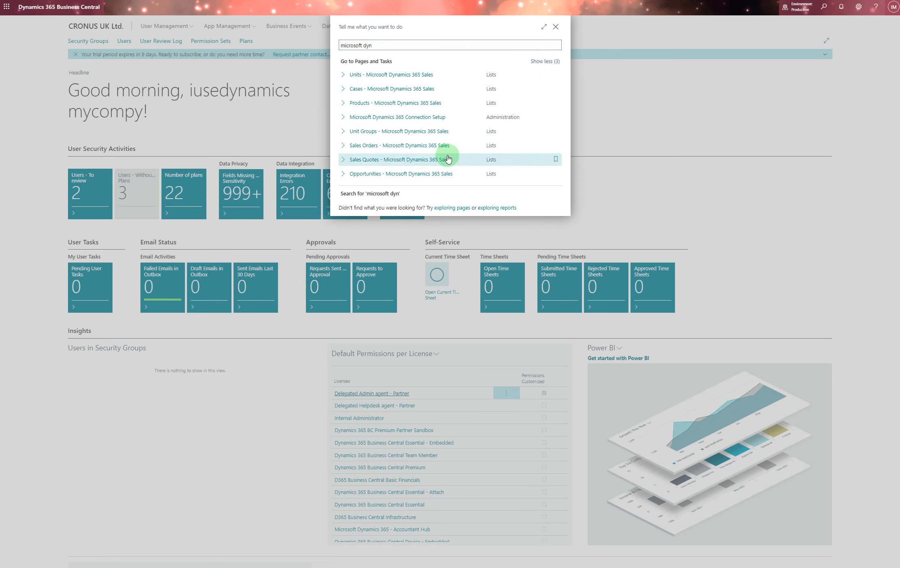
click(407, 175)
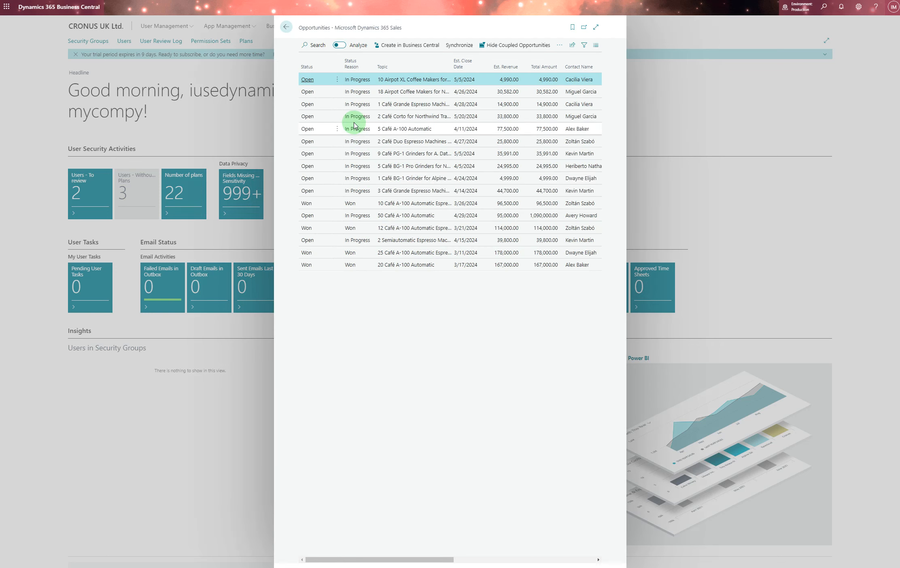
click(596, 28)
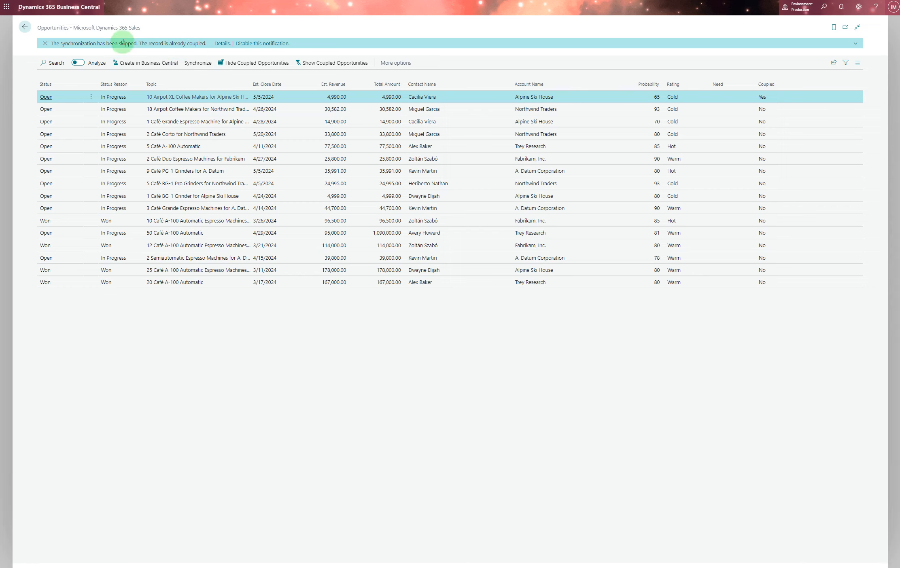
click(841, 0)
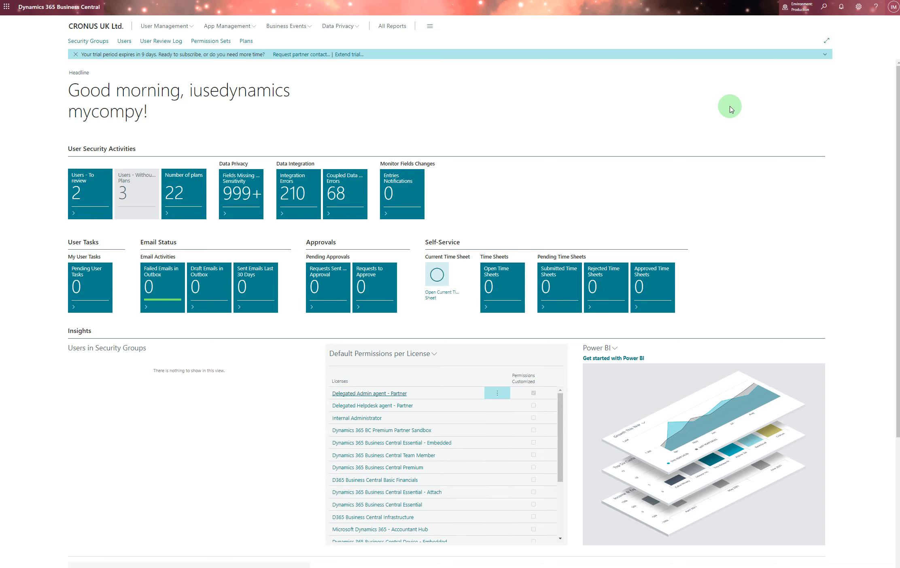
Step: Compare the signed-in account in Business Central with the one in the Dynamics 365 Sales trial, ending back in Business Central
click(893, 13)
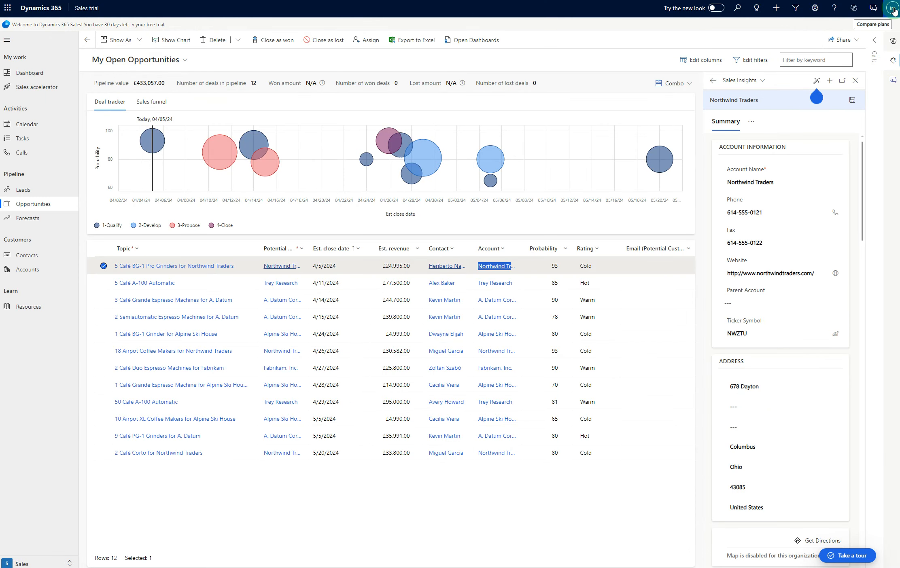
click(892, 8)
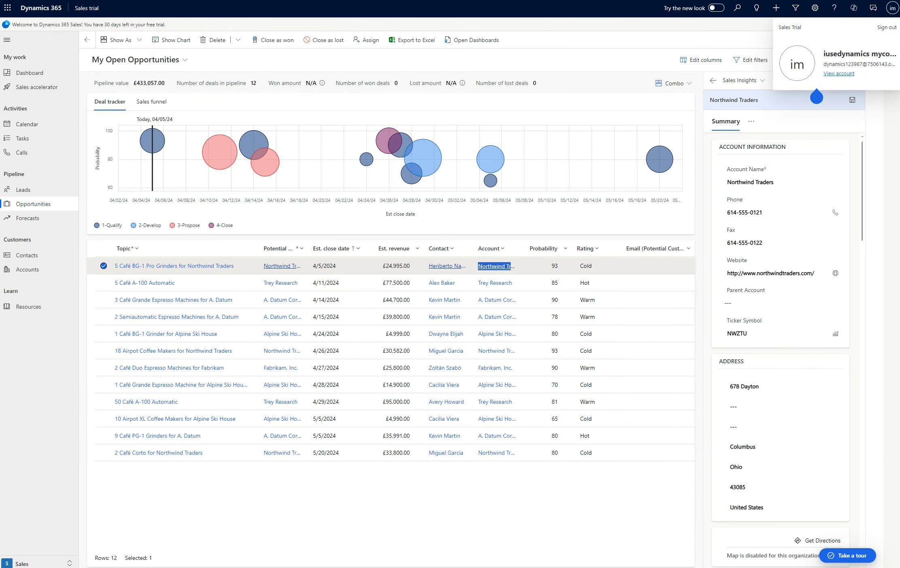
click(77, 1)
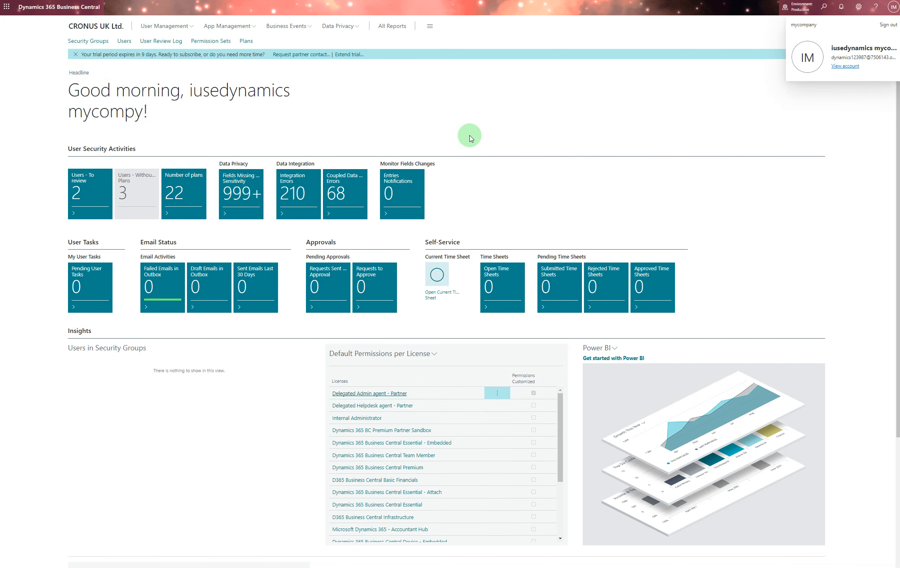